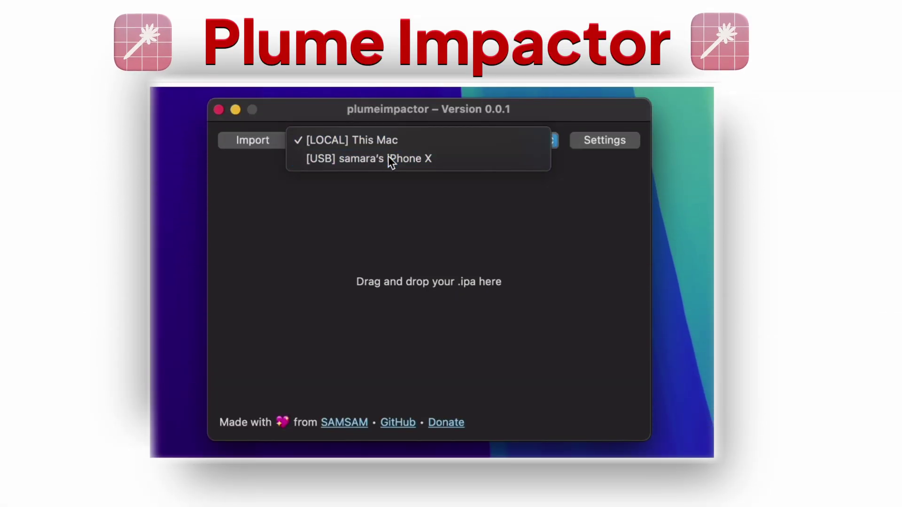
Choose the [USB] iPhone X entry as PlumeImpactor's target device instead of this Mac.
left_click(388, 156)
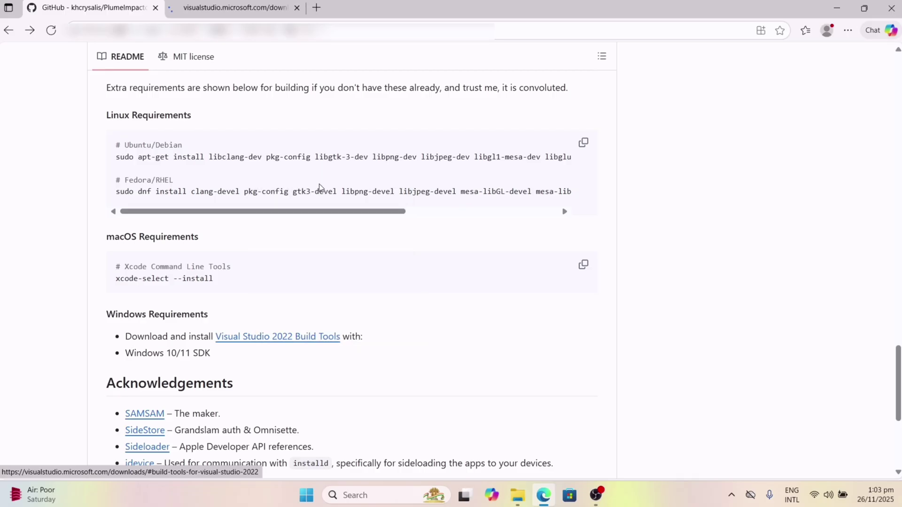
left_click(302, 337)
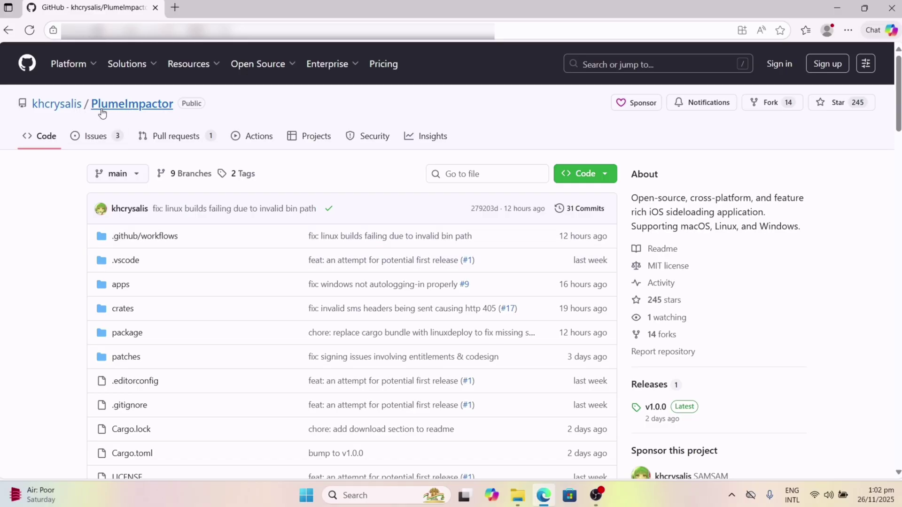
Scroll the README to the Windows Requirements listing Visual Studio 2022 Build Tools and Windows SDK.
scroll(439, 314, "down", 10)
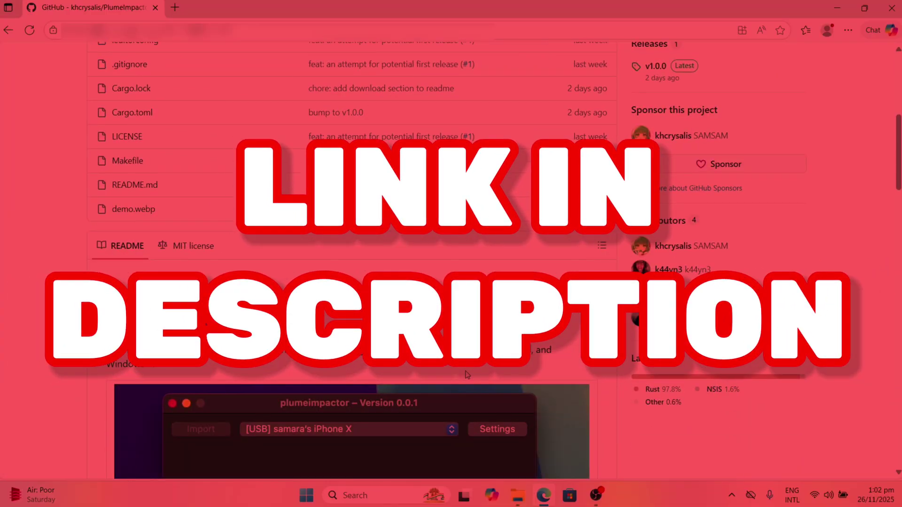
scroll(511, 388, "down", 20)
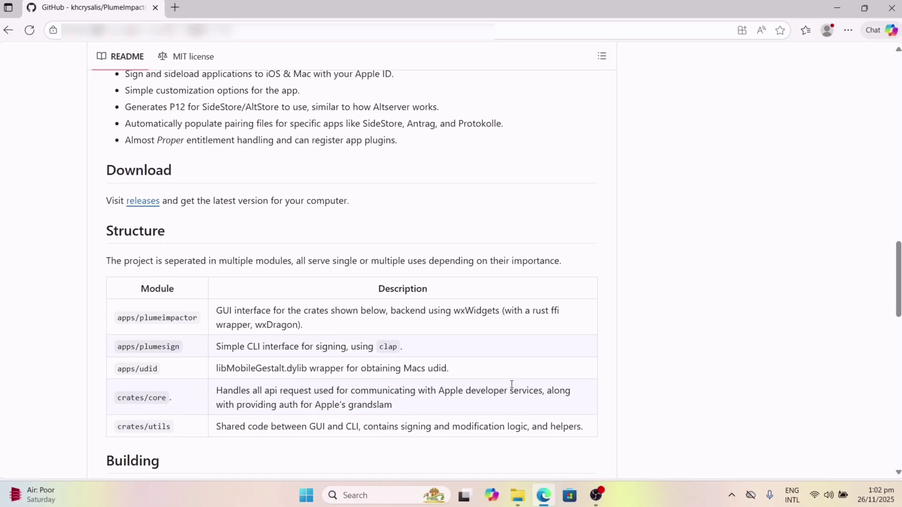
scroll(512, 388, "up", 2)
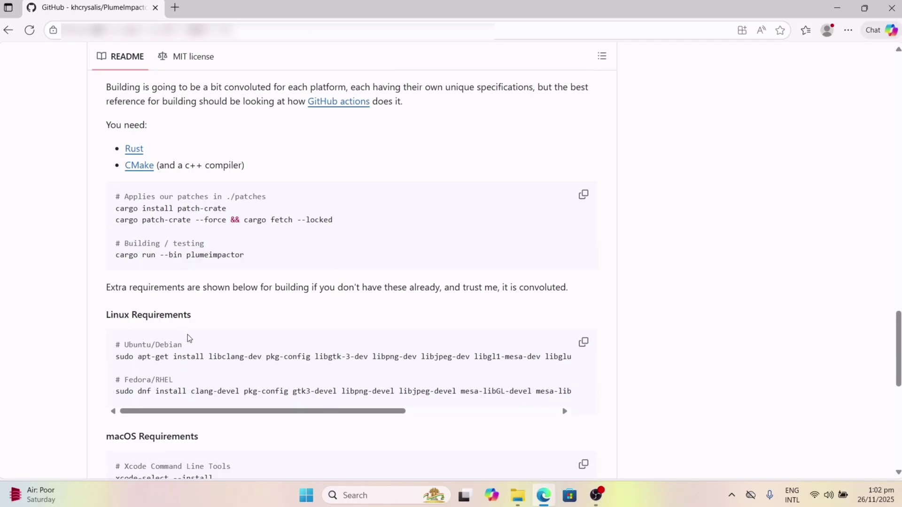
scroll(183, 429, "down", 3)
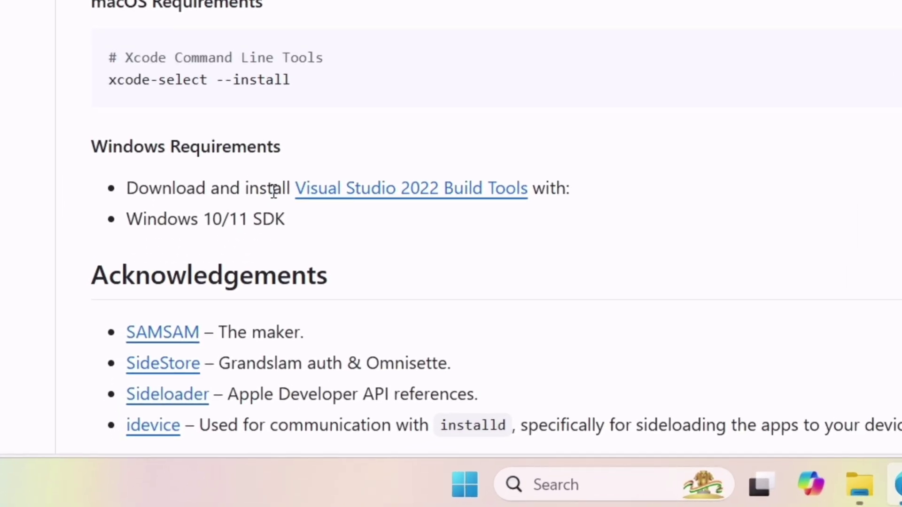
Open the Visual Studio 2022 Build Tools link in a new tab and download the Community installer.
right_click(374, 192)
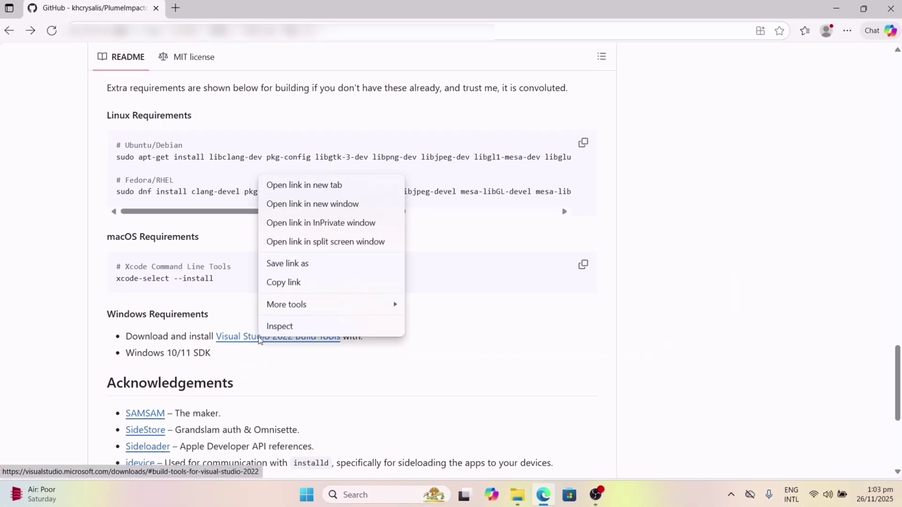
left_click(320, 188)
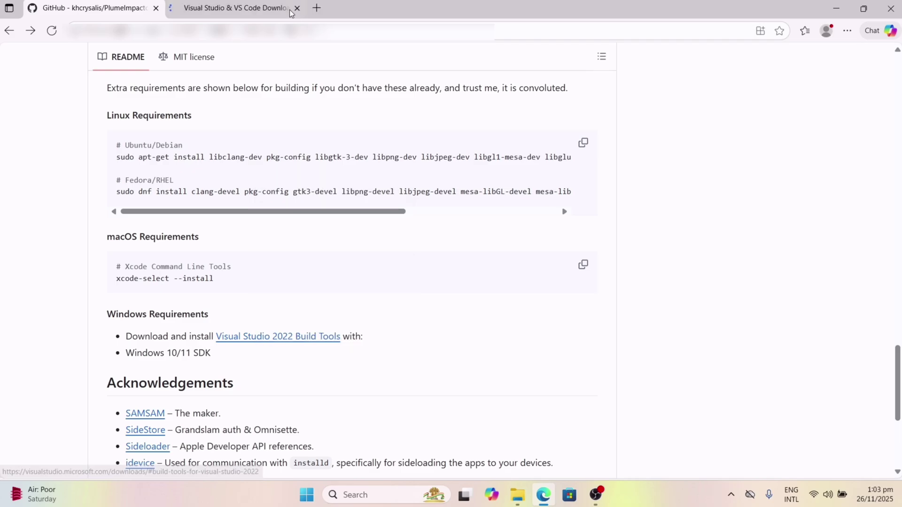
left_click(262, 7)
scroll(414, 306, "down", 3)
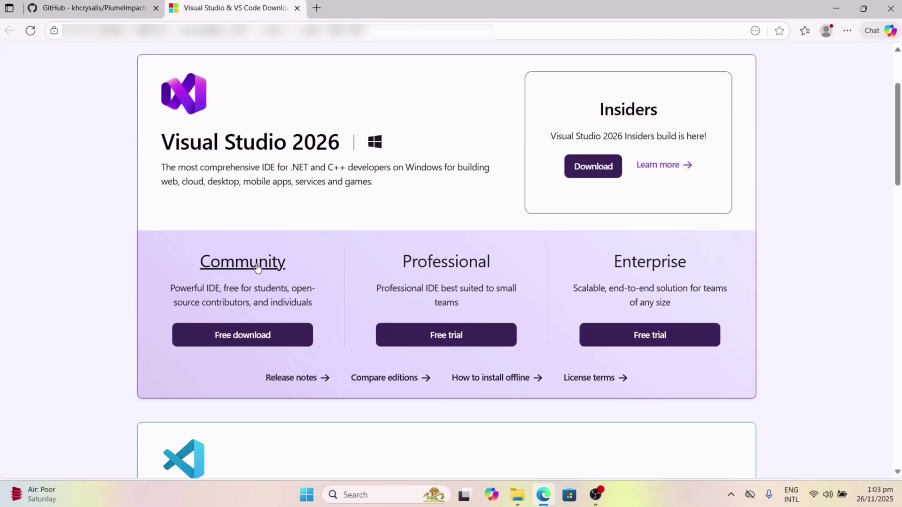
left_click(258, 336)
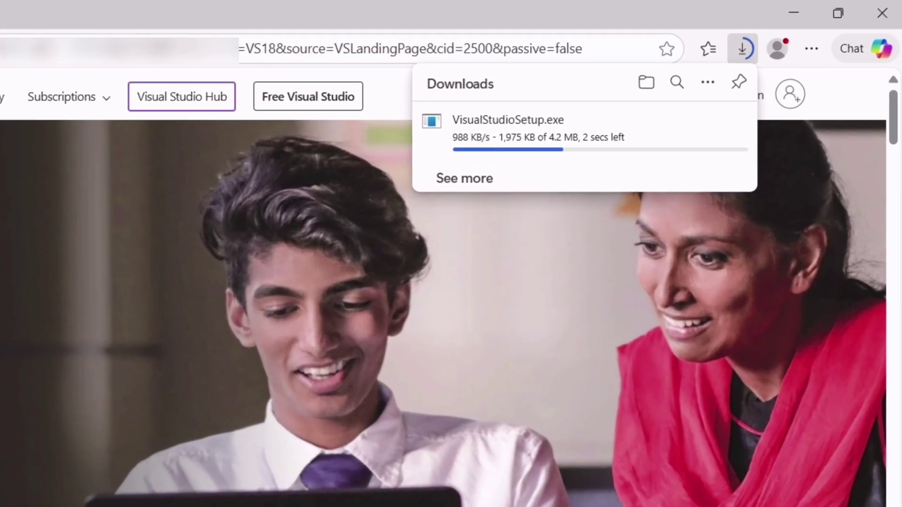
key("ctrl+shift+Tab")
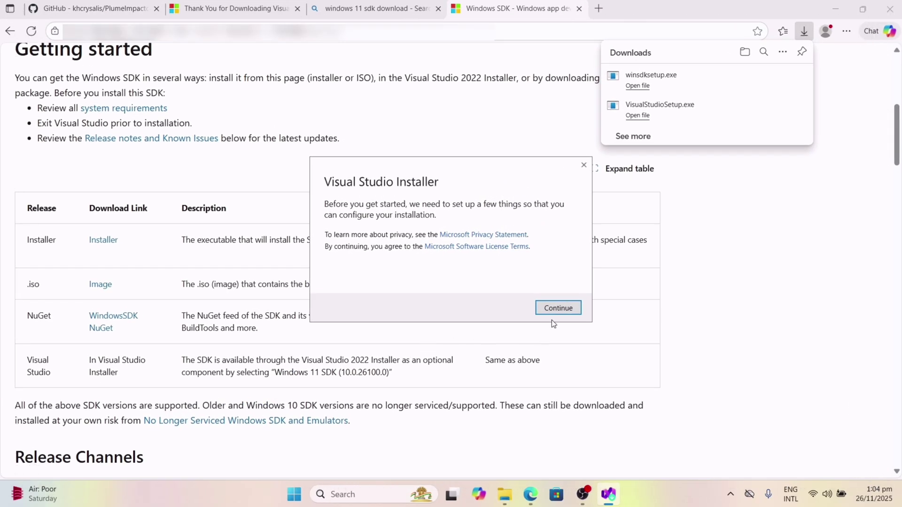
Install Visual Studio Community with the Desktop development with C++ workload using Download all, then install.
left_click(557, 311)
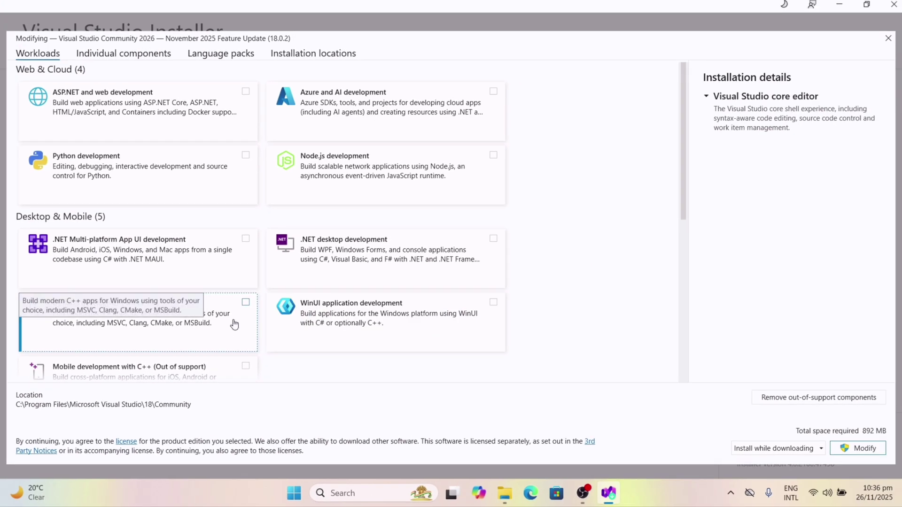
left_click(411, 167)
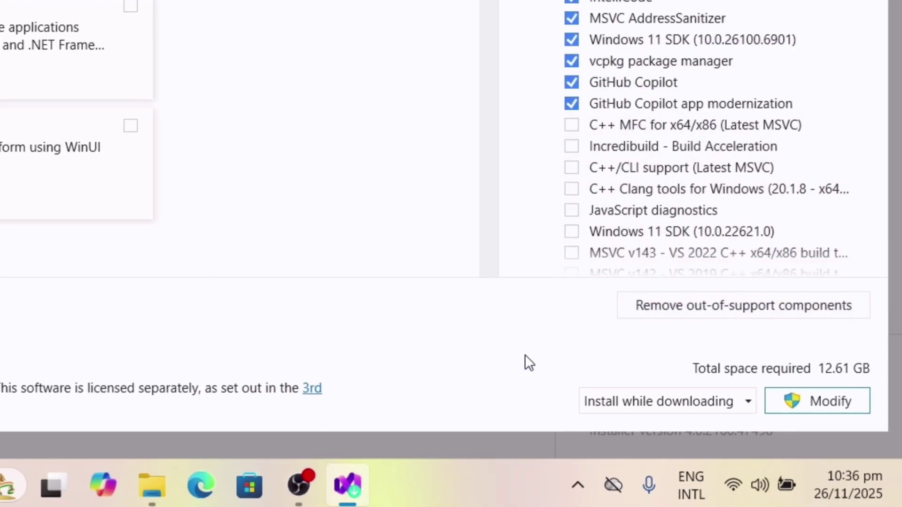
left_click(688, 404)
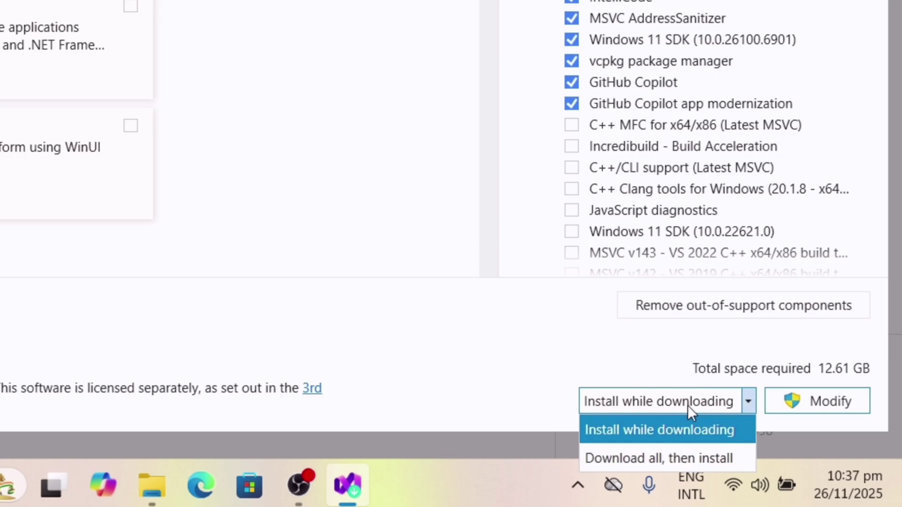
left_click(690, 459)
left_click(828, 402)
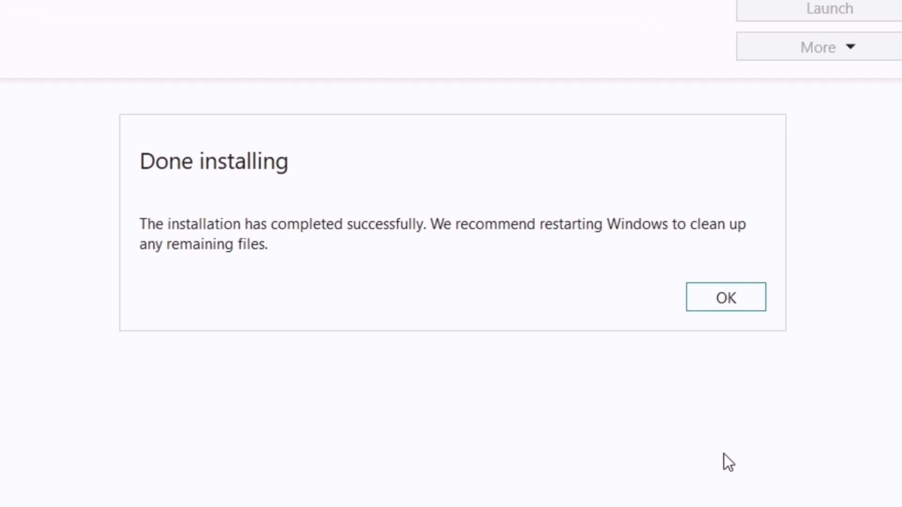
left_click(751, 303)
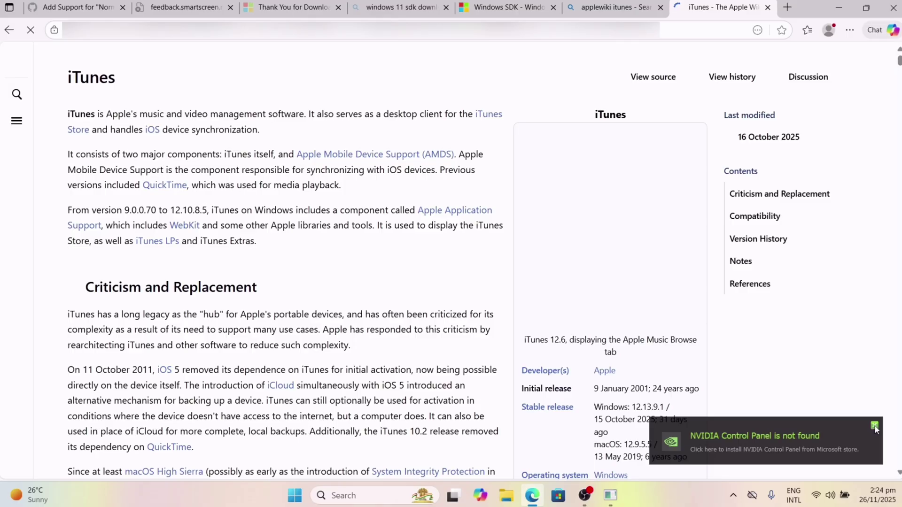
Go from the iTunes article's Windows section to the 64-bit iTunes 12.12.x–12.13.x download table.
left_click(874, 426)
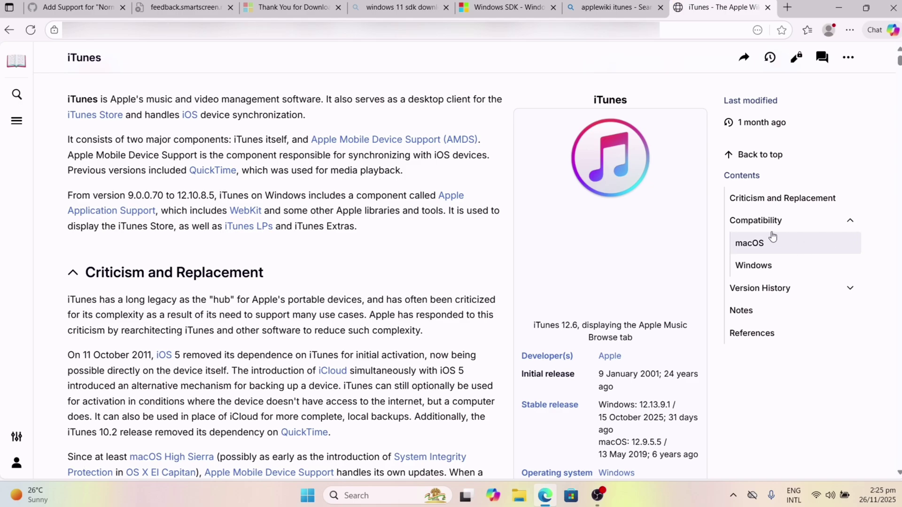
left_click(754, 266)
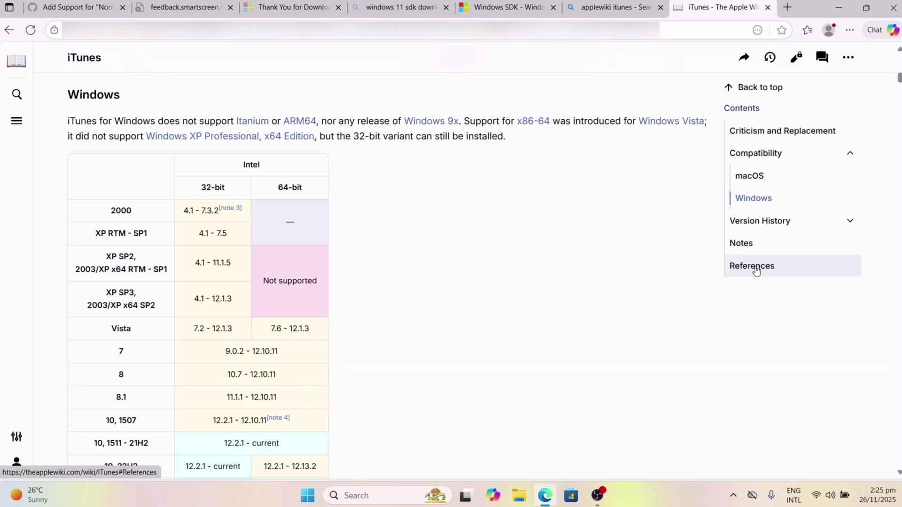
left_click(850, 221)
scroll(794, 301, "down", 20)
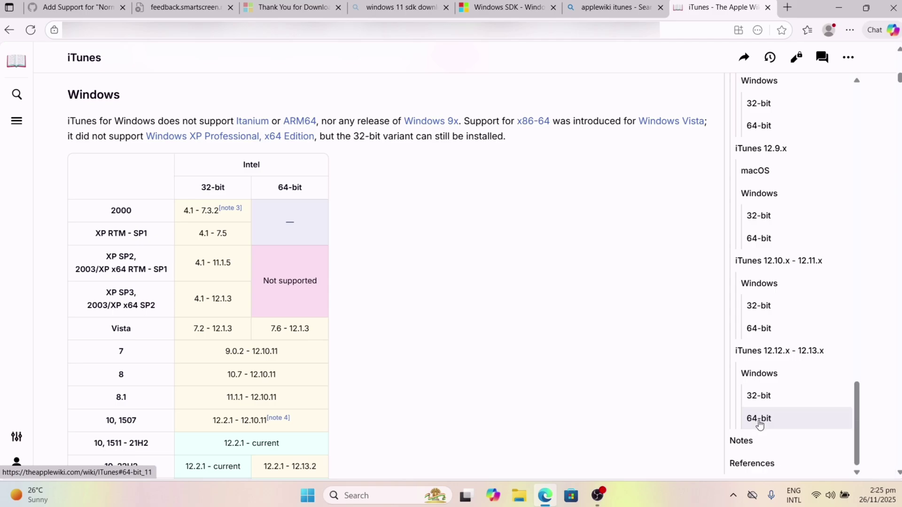
left_click(760, 419)
scroll(490, 439, "down", 1)
scroll(490, 438, "down", 9)
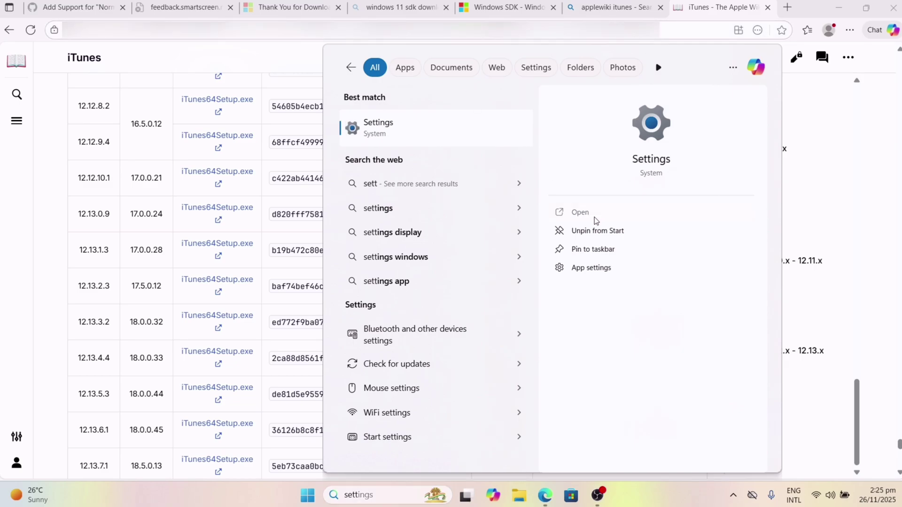
Check the device specifications in Windows Settings to confirm a 64-bit system.
left_click(594, 220)
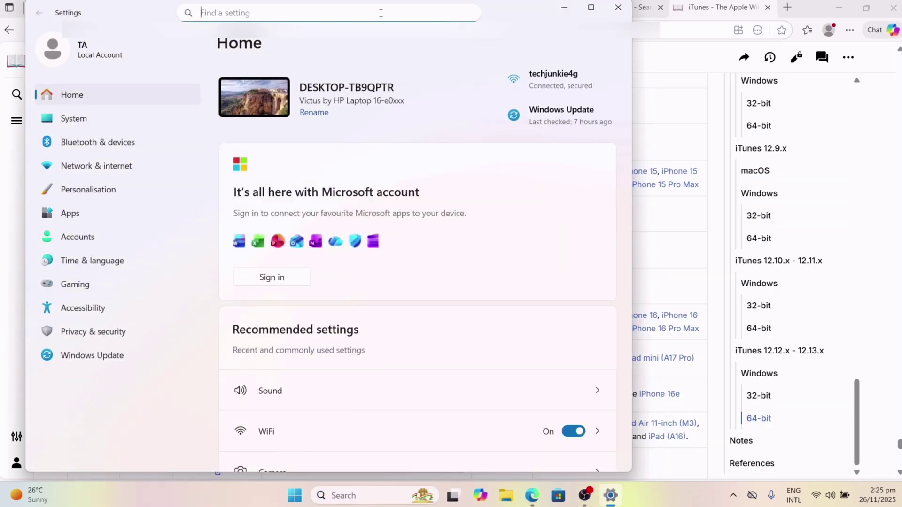
type("device spec")
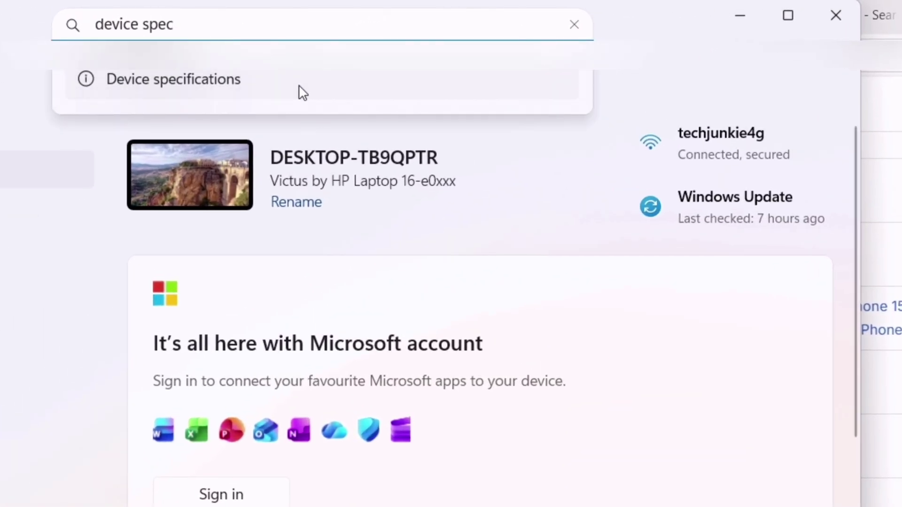
left_click(303, 93)
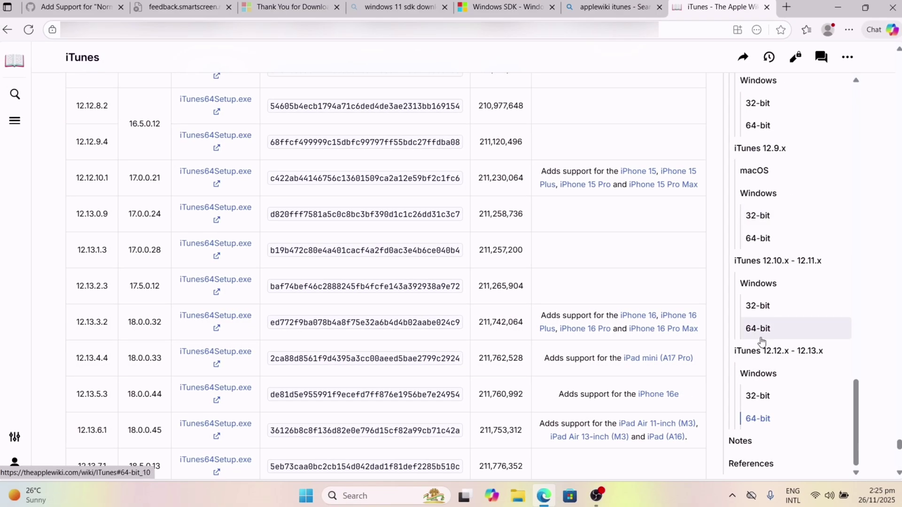
Download the 12.13.9.1 iTunes64Setup.exe from the 64-bit table and run its installer.
left_click(757, 417)
scroll(161, 413, "down", 10)
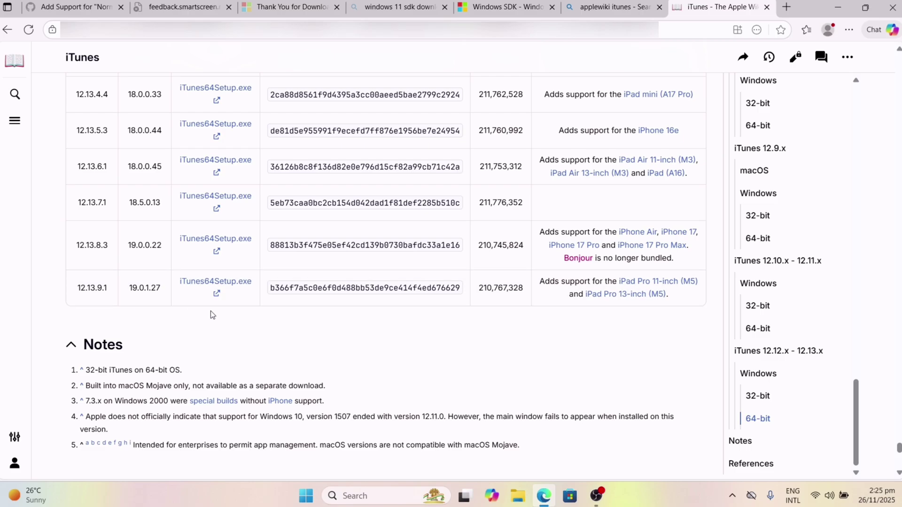
left_click(216, 282)
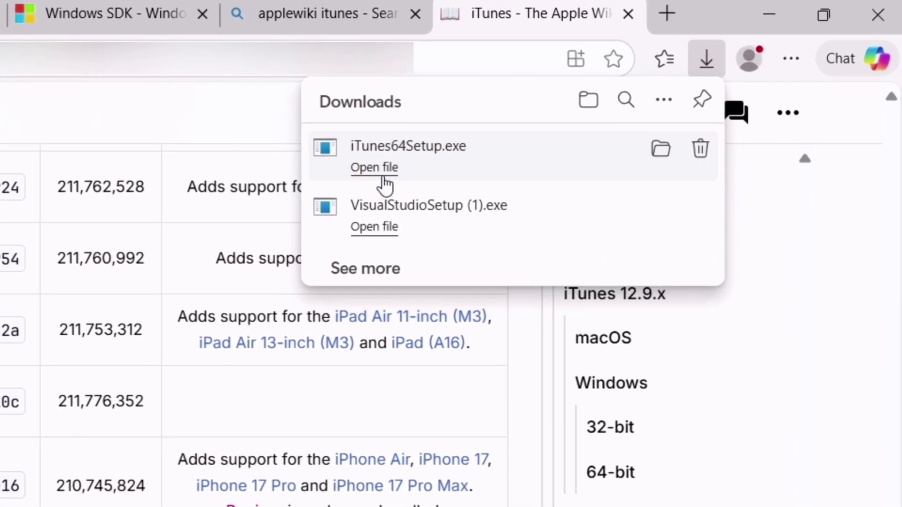
left_click(384, 179)
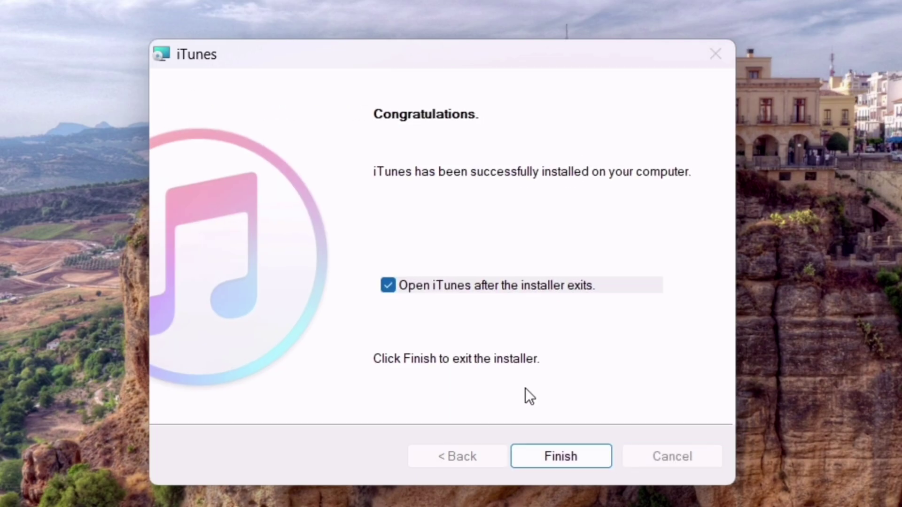
Finish the iTunes installer, agree to share library details, and allow access to the iPhone.
left_click(559, 454)
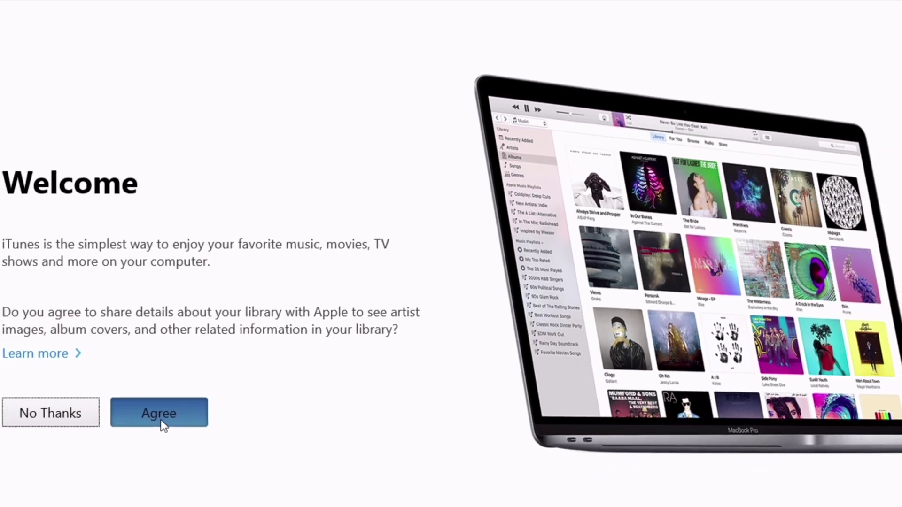
left_click(161, 425)
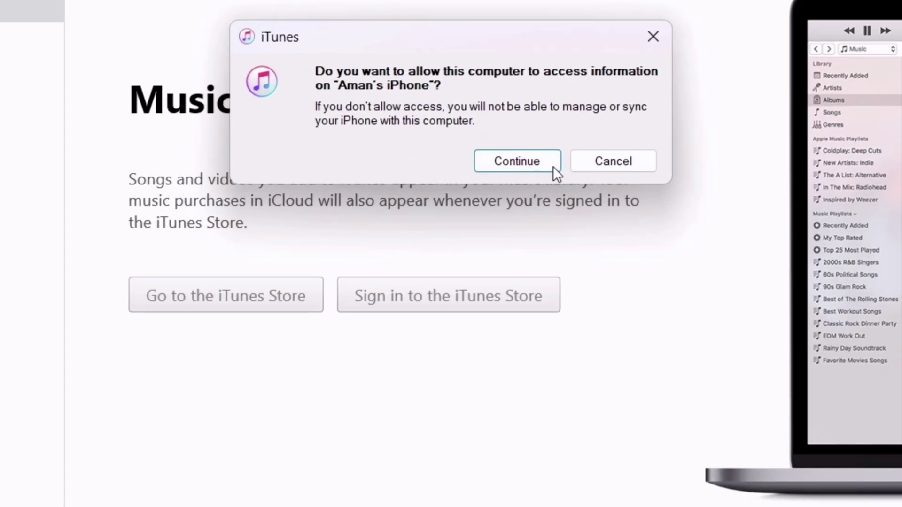
left_click(552, 166)
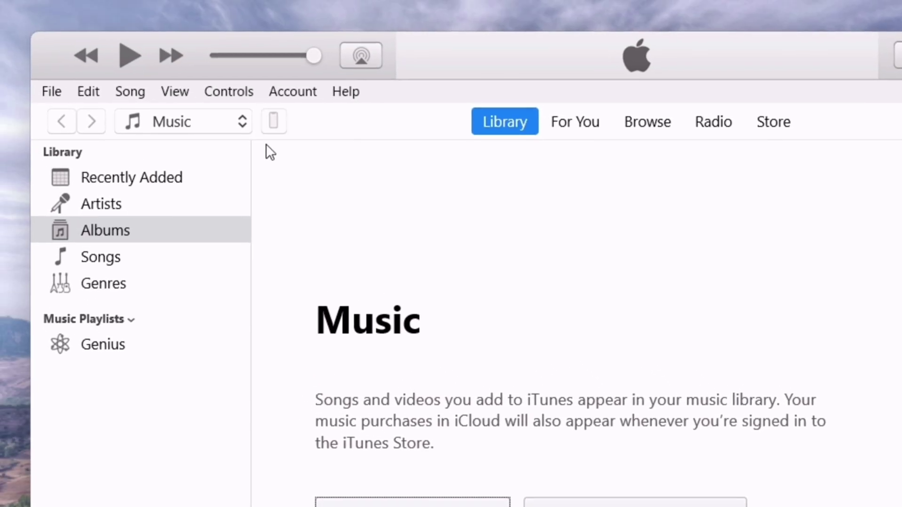
Review the iPhone's Summary page and sync Options, then close iTunes.
left_click(273, 122)
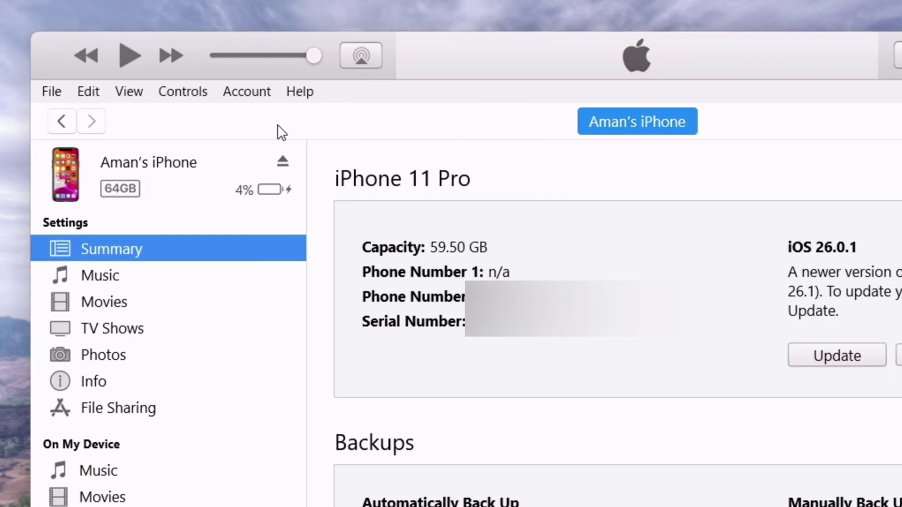
scroll(528, 502, "down", 5)
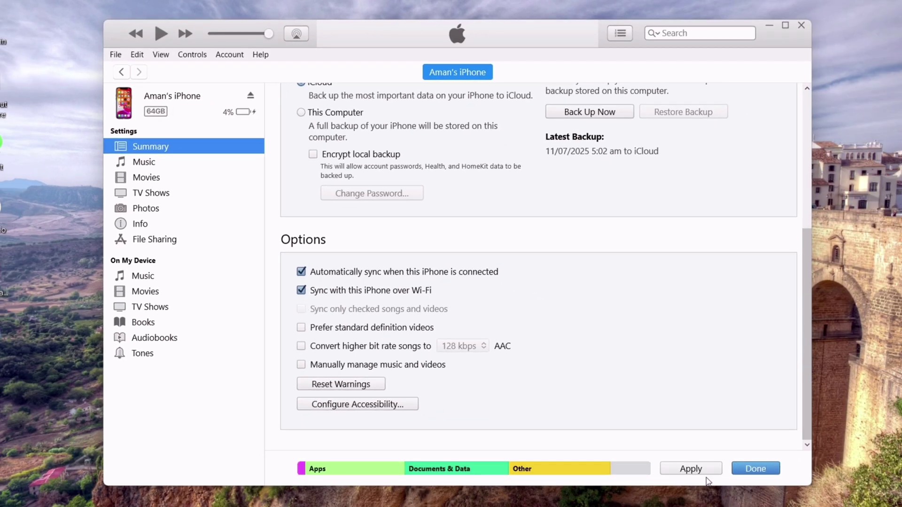
left_click(751, 469)
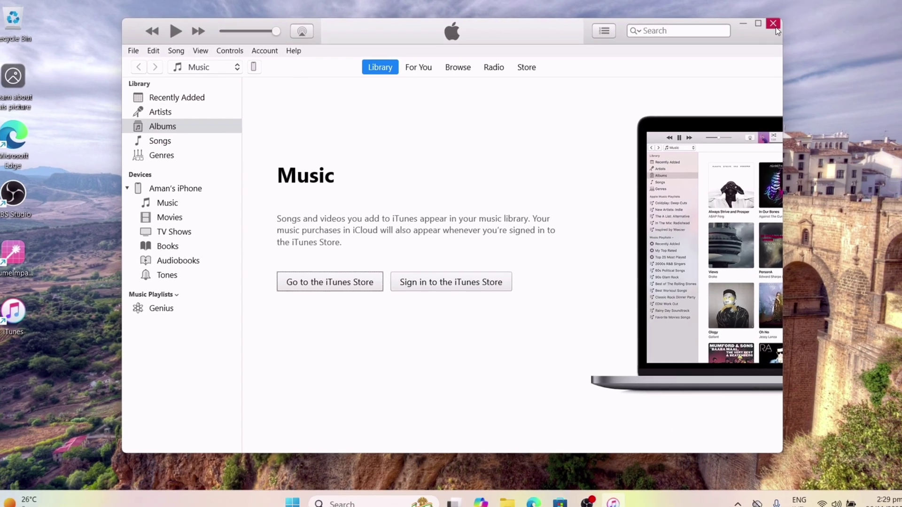
left_click(801, 25)
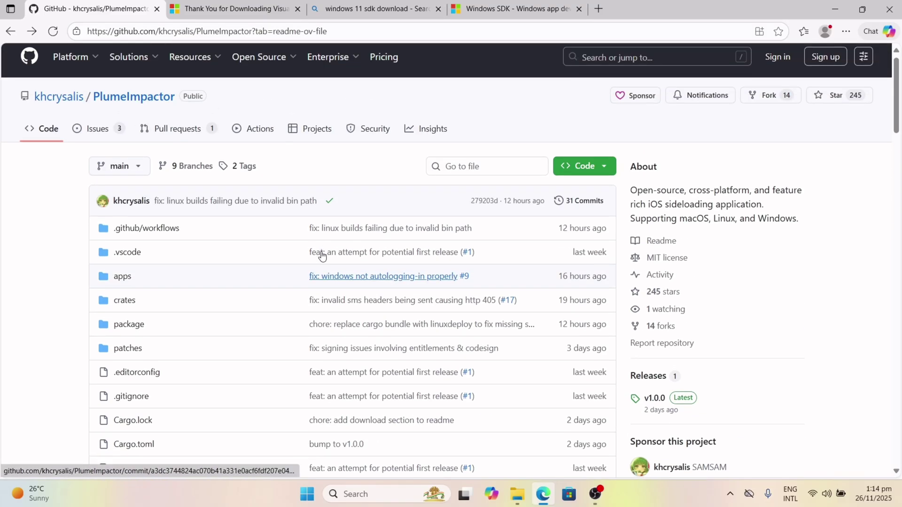
Download plumeimpactor_x86_64-setup.exe from the assets of the PlumeImpactor v1.0.0 release.
scroll(516, 260, "down", 2)
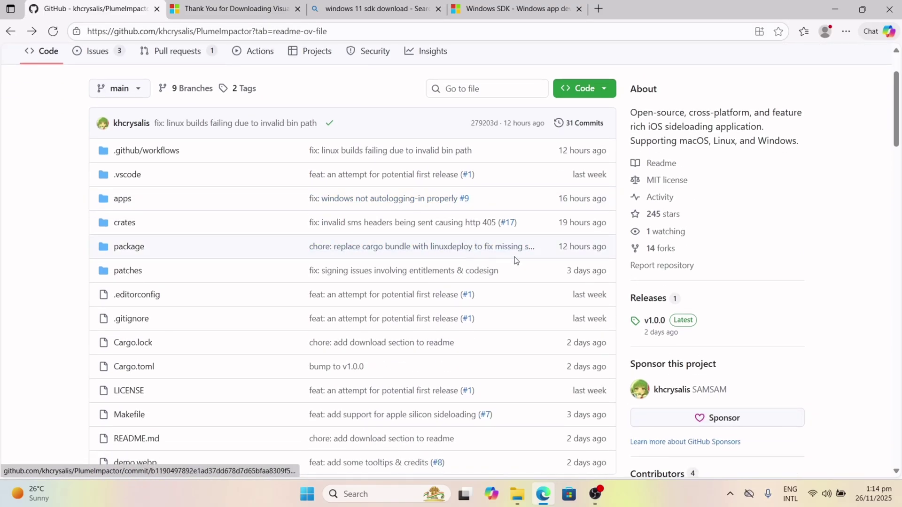
scroll(672, 303, "up", 1)
scroll(667, 303, "down", 1)
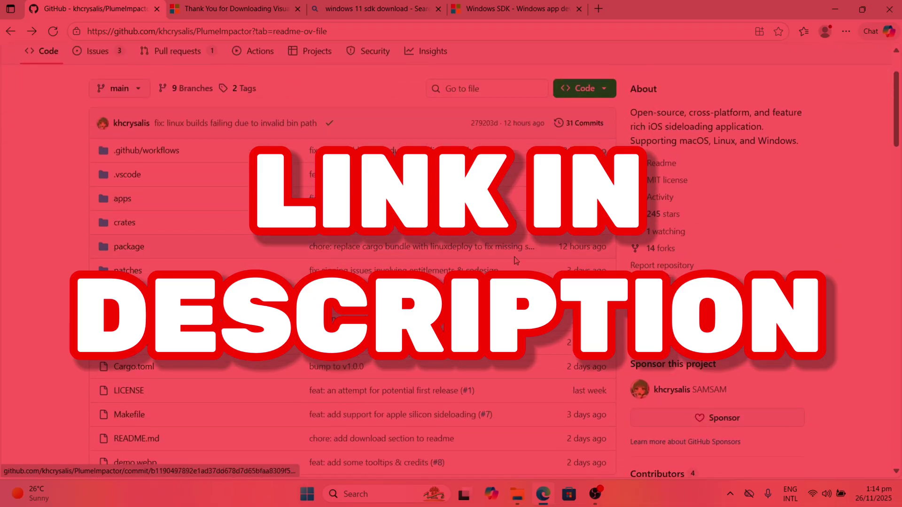
left_click(664, 301)
scroll(554, 317, "down", 10)
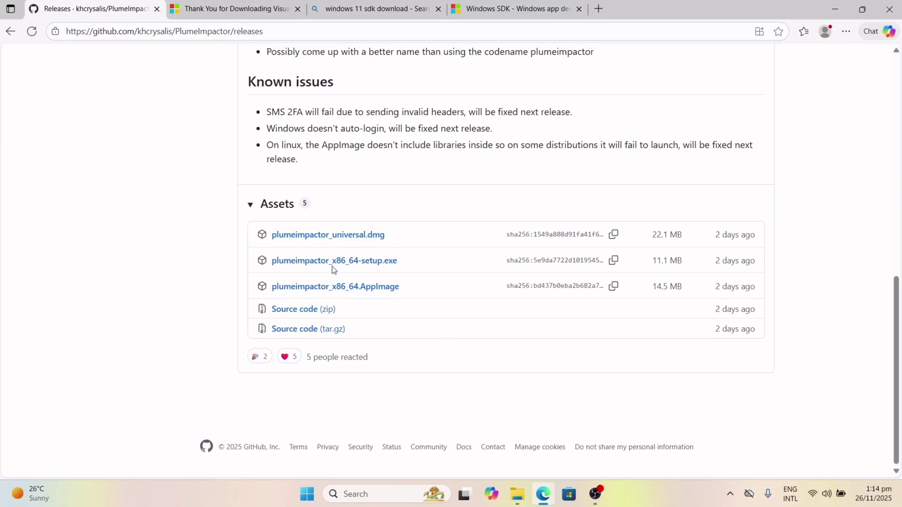
left_click(388, 263)
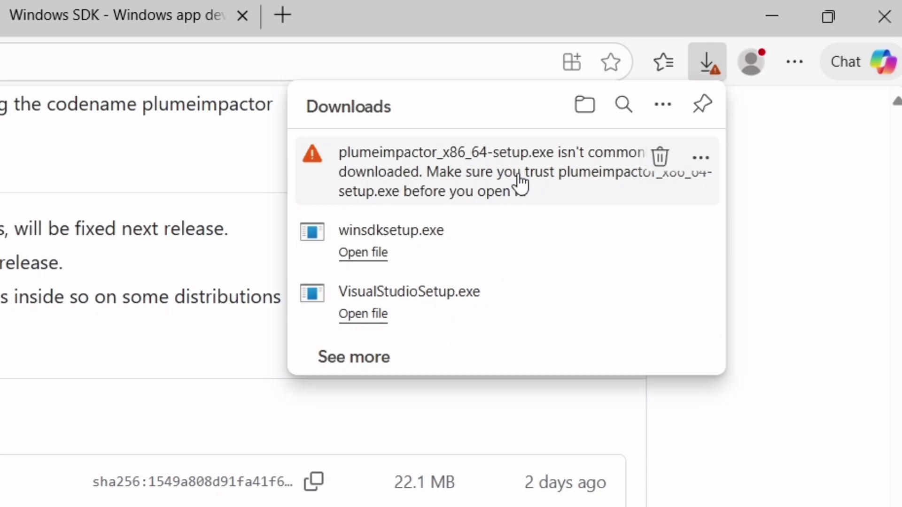
Keep the flagged plumeimpactor_x86_64-setup.exe anyway, then run its setup past the welcome page.
left_click(700, 159)
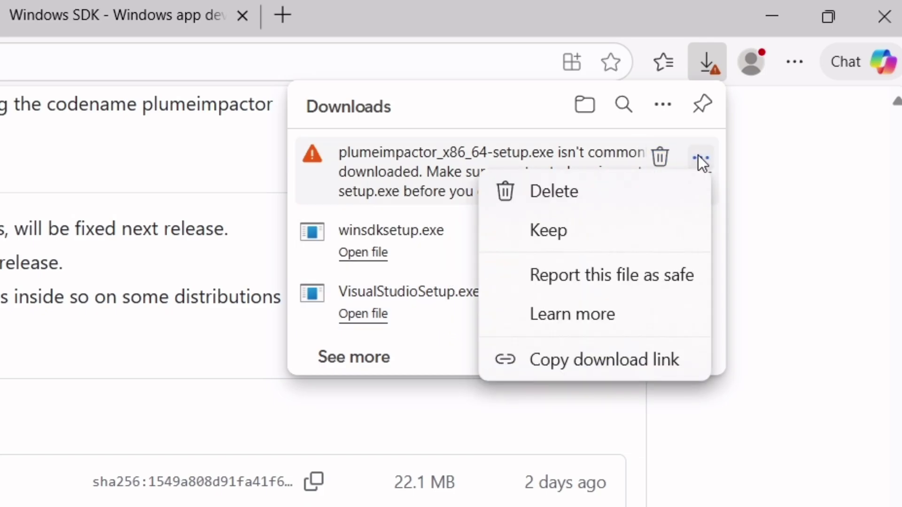
left_click(623, 234)
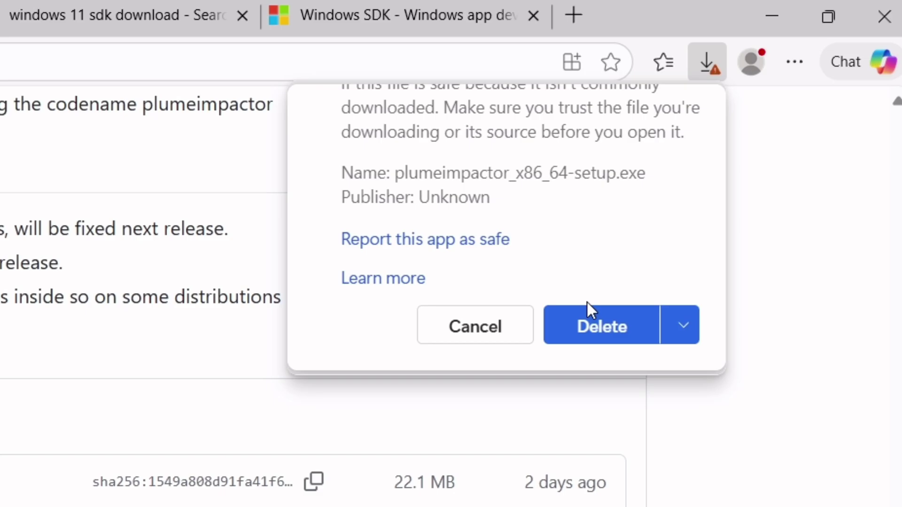
left_click(686, 324)
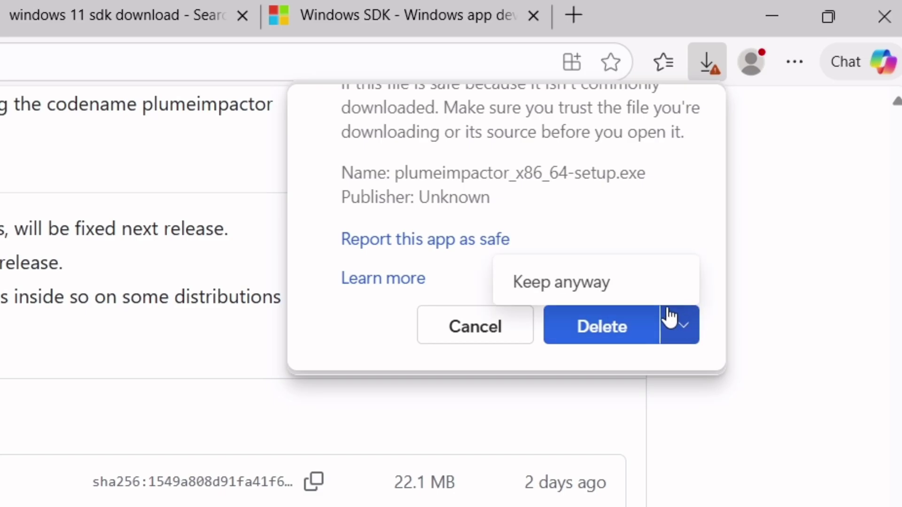
left_click(595, 292)
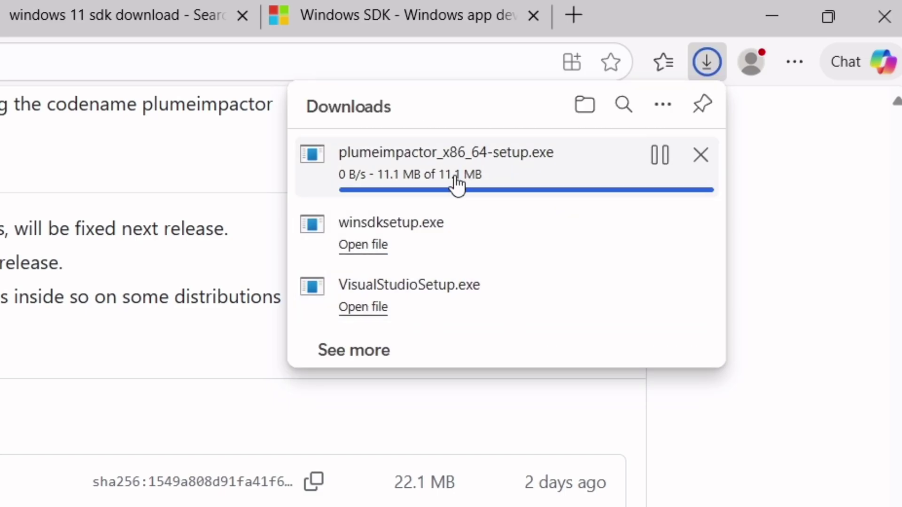
left_click(351, 175)
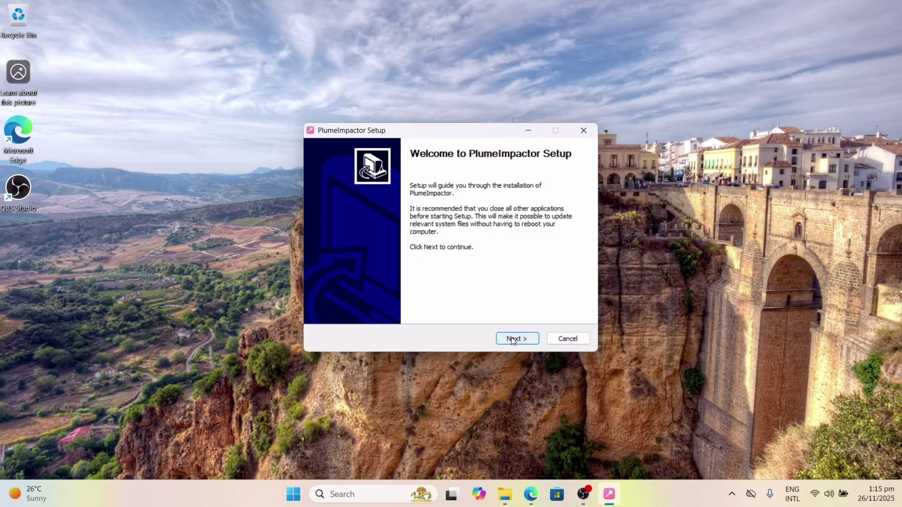
left_click(512, 339)
Complete and close the PlumeImpactor setup, then search Windows for 'plum'.
left_click(512, 340)
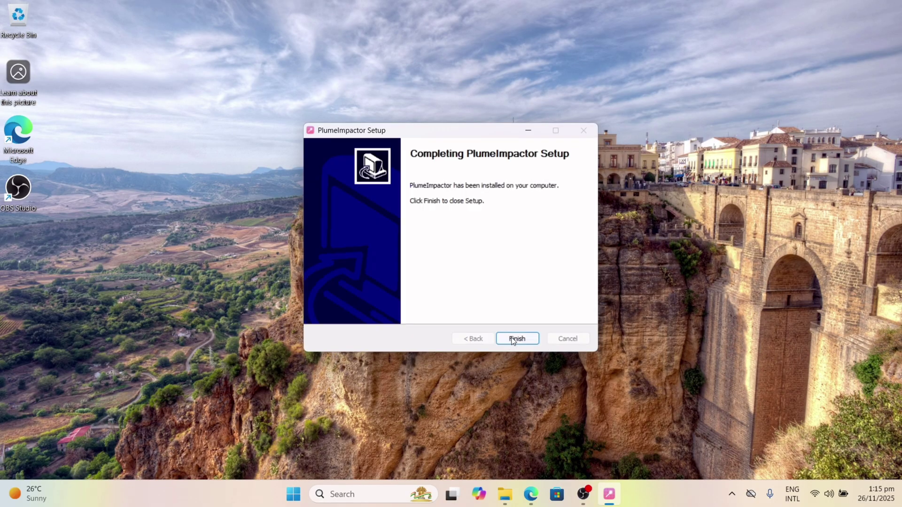
left_click(517, 339)
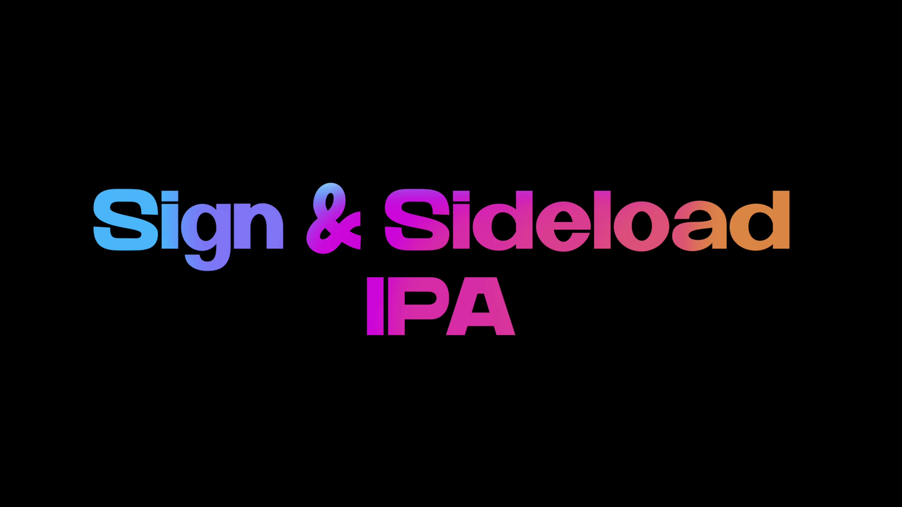
left_click(353, 493)
type("pl")
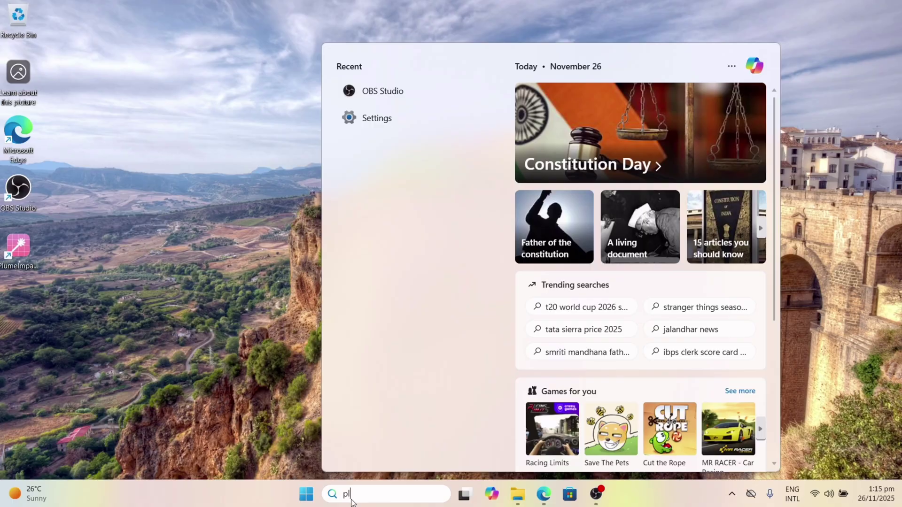
type("um")
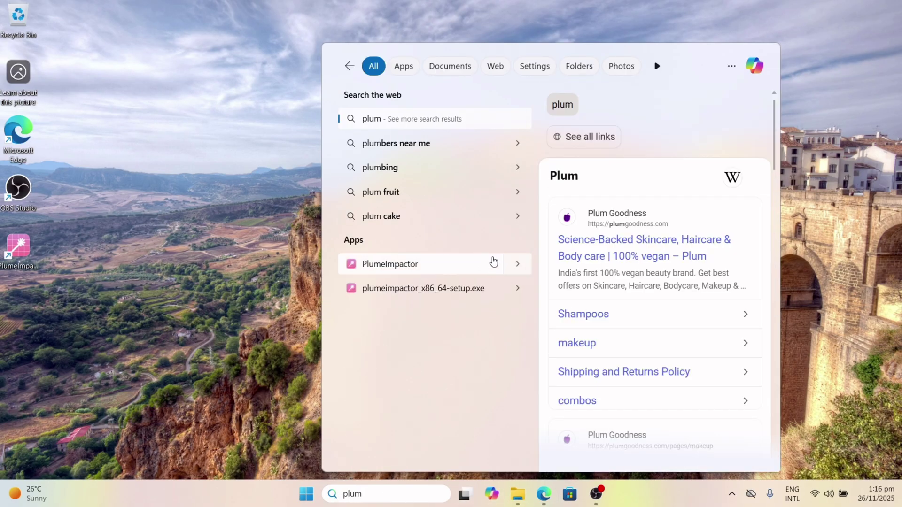
Open the installed PlumeImpactor app from the Windows search results.
left_click(517, 264)
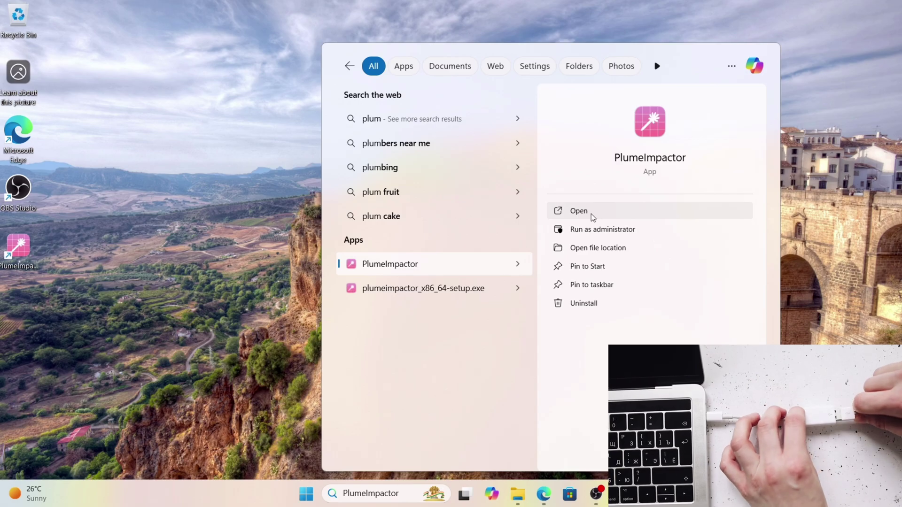
left_click(590, 213)
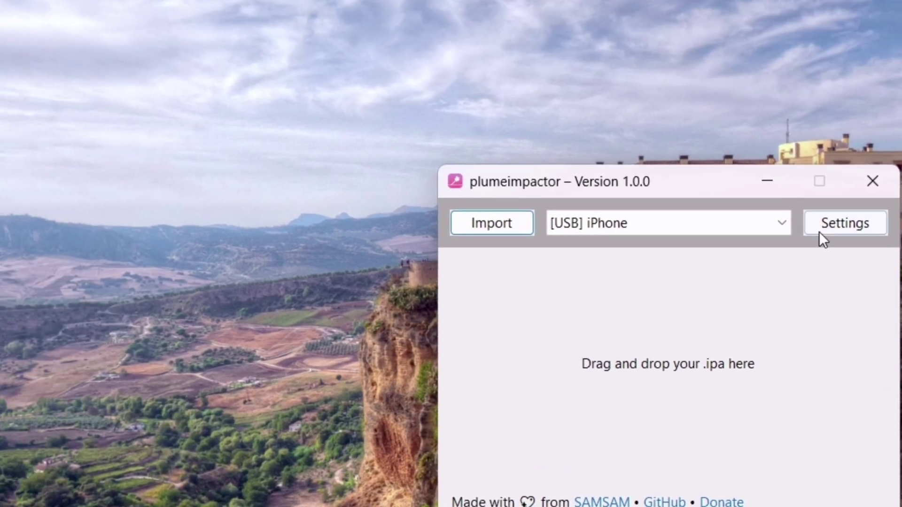
Log in through Settings with the Apple ID email and password, then dismiss the Signed In message.
left_click(611, 115)
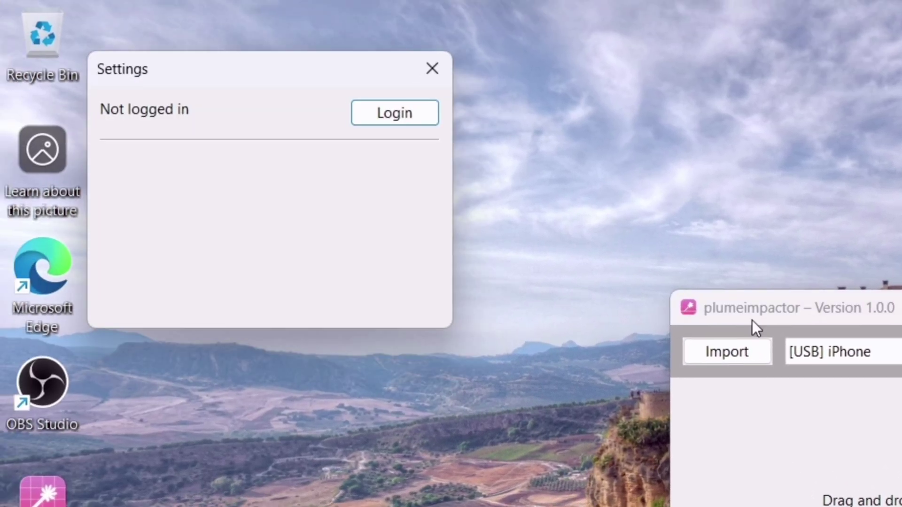
left_click(413, 115)
key("ctrl+v")
key("Tab")
key("ctrl+v")
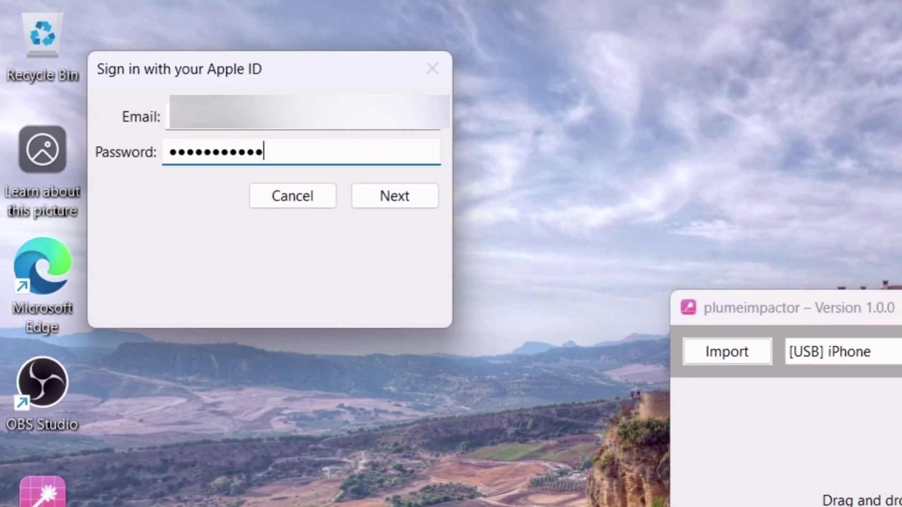
left_click(416, 196)
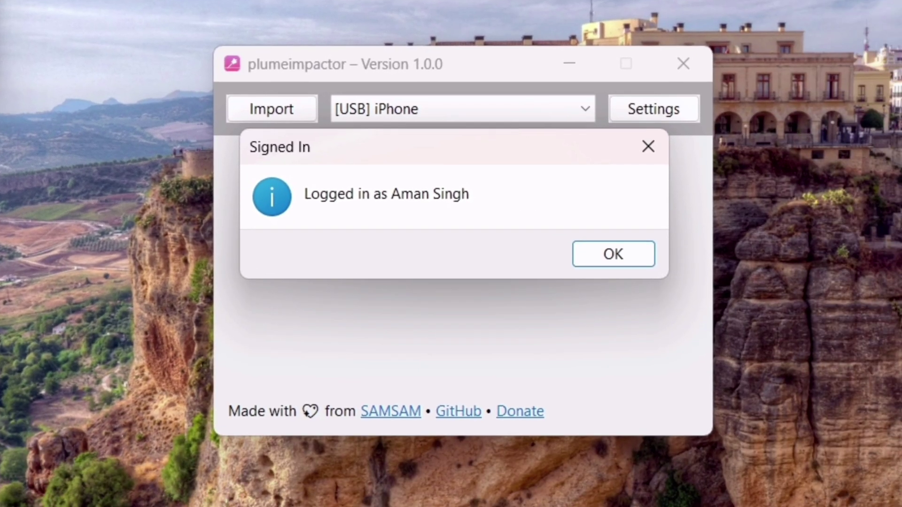
left_click(624, 253)
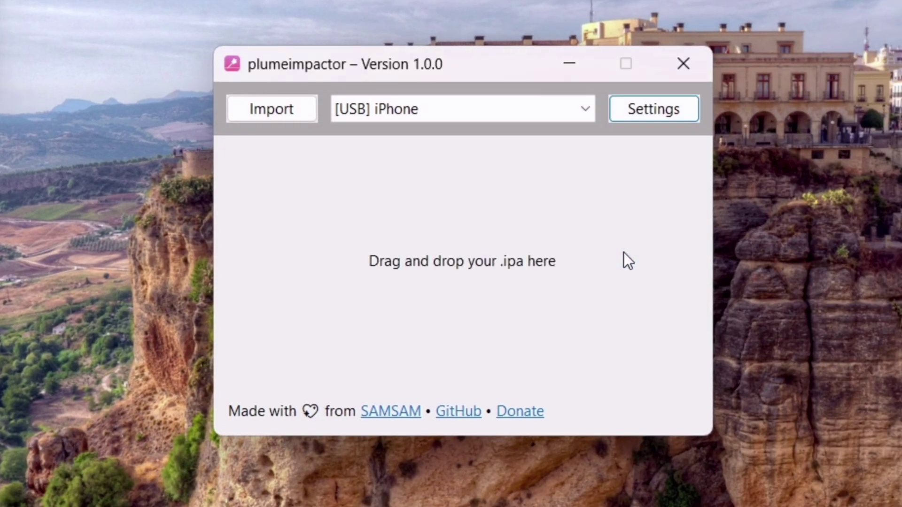
Import the MeloNX IPA from Downloads and install it to the iPhone until All Done.
left_click(270, 111)
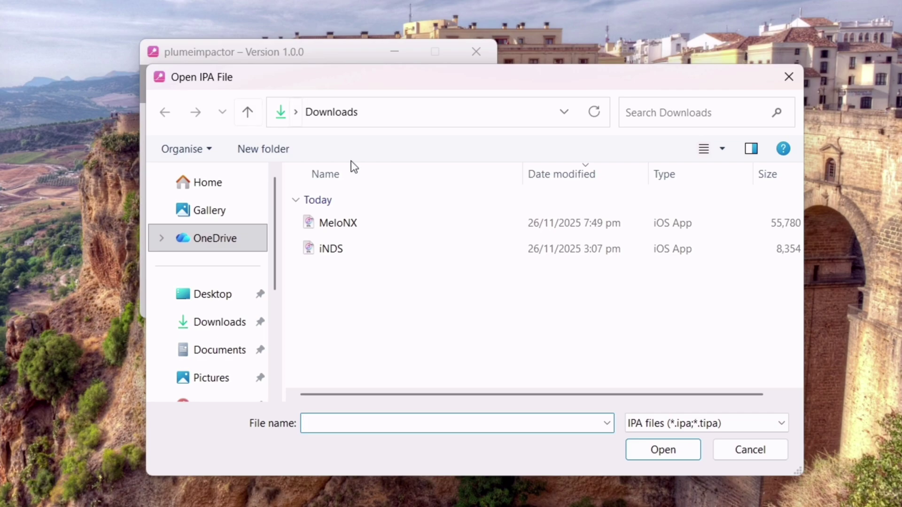
left_click(371, 224)
left_click(662, 449)
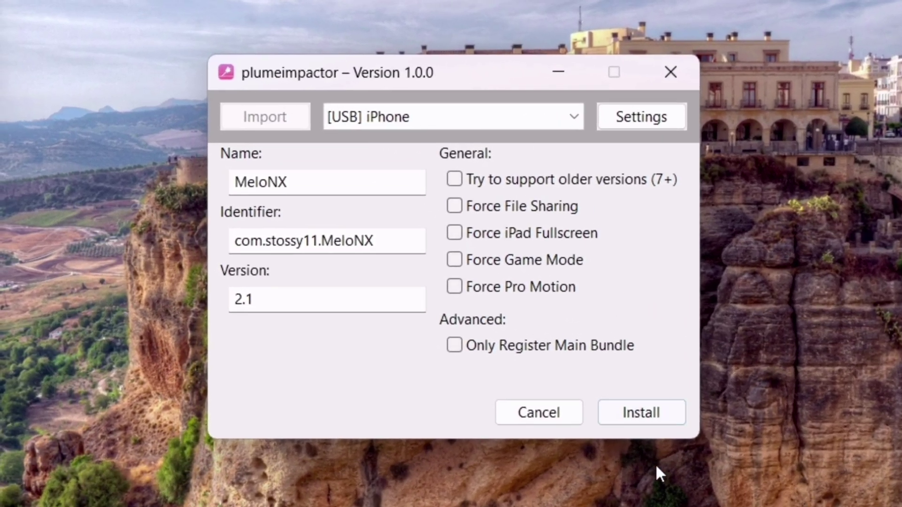
left_click(627, 415)
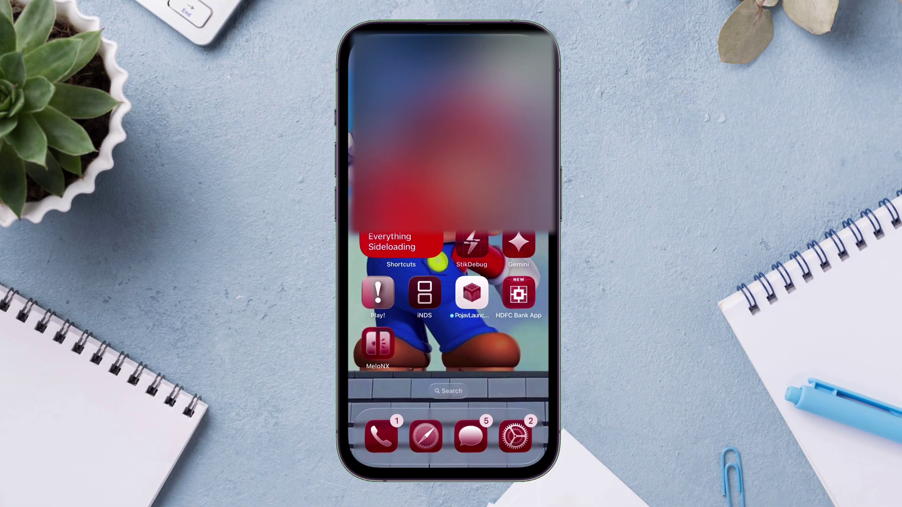
Trust and allow the developer profile under General > VPN & Device Management in iOS Settings.
left_click(515, 437)
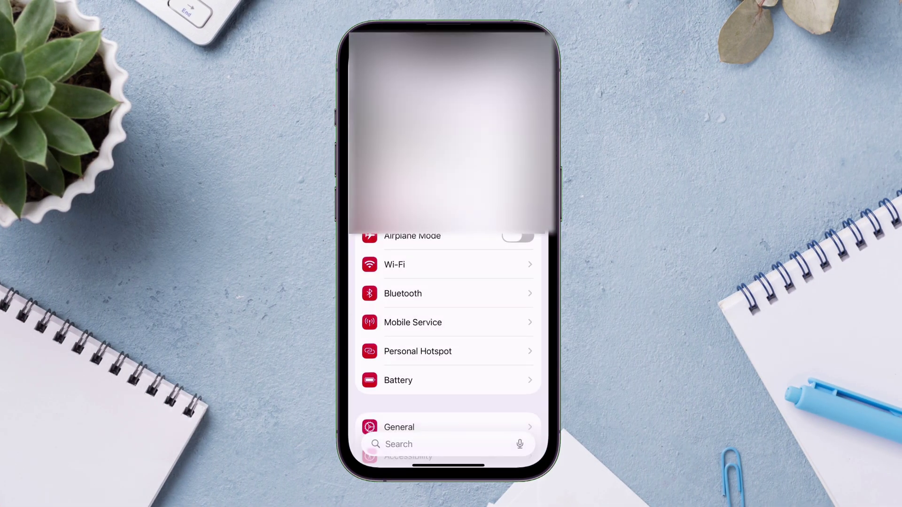
scroll(448, 329, "down", 5)
left_click(423, 227)
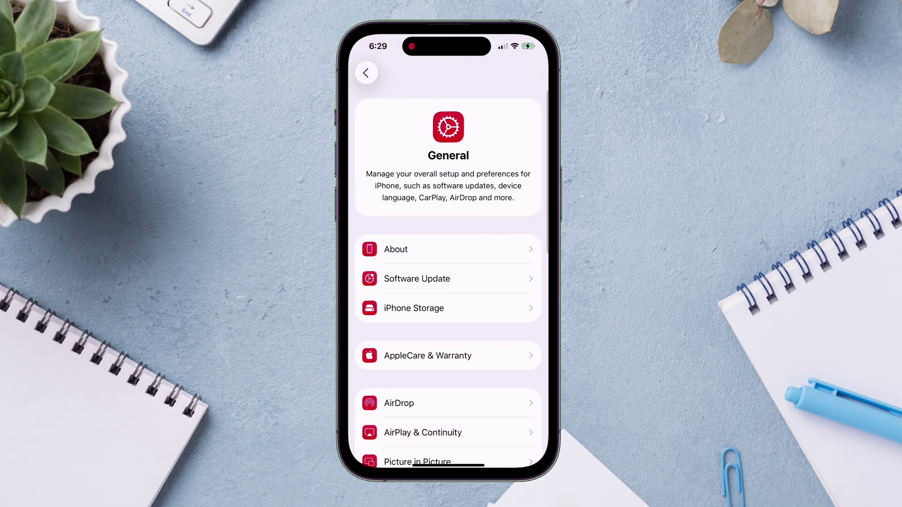
scroll(448, 282, "down", 5)
scroll(447, 282, "down", 5)
left_click(423, 318)
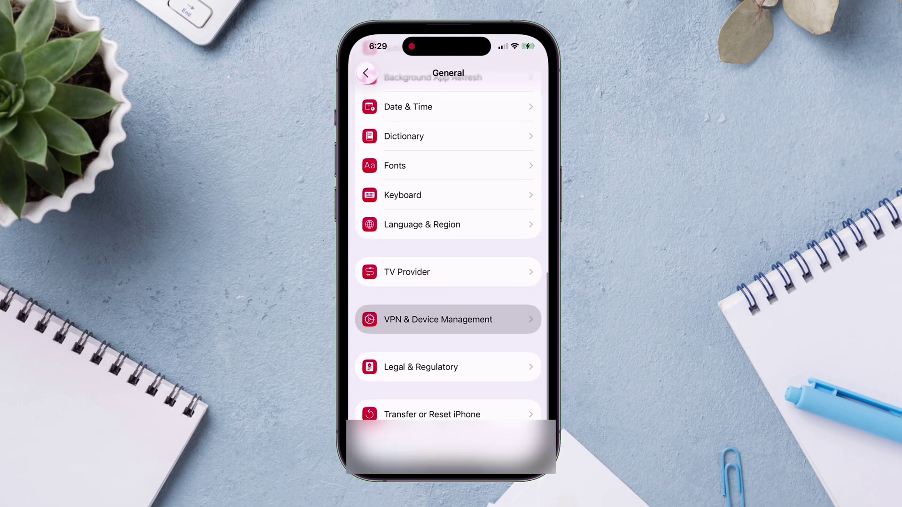
left_click(448, 382)
left_click(448, 179)
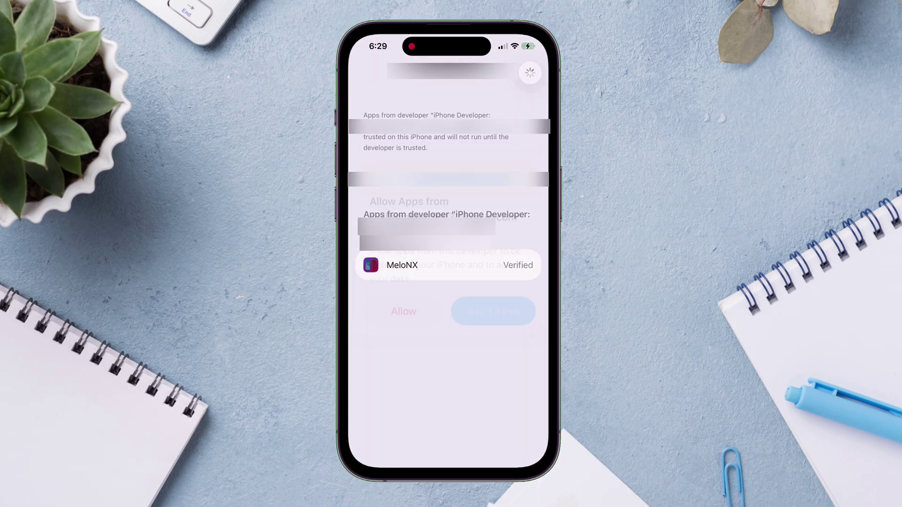
left_click(409, 302)
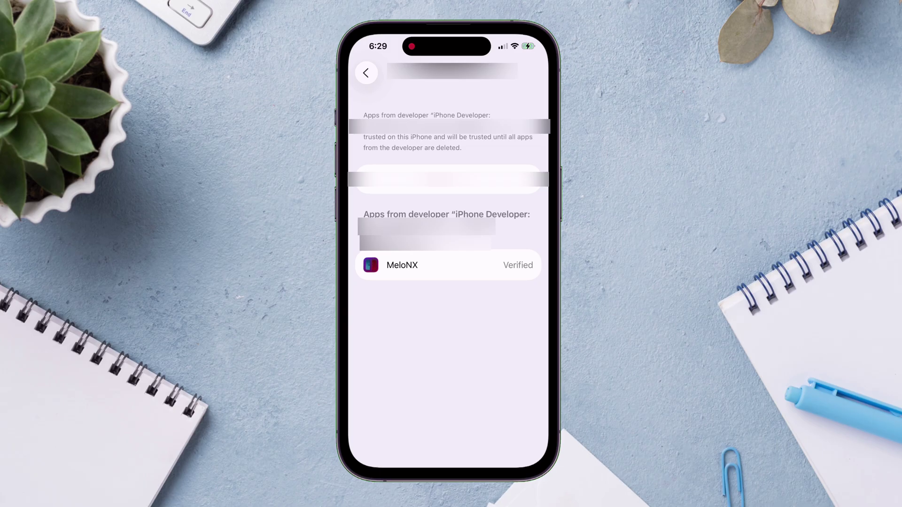
Return to the iPhone home screen and launch MeloNX to confirm it opens.
left_click(365, 72)
left_click(366, 72)
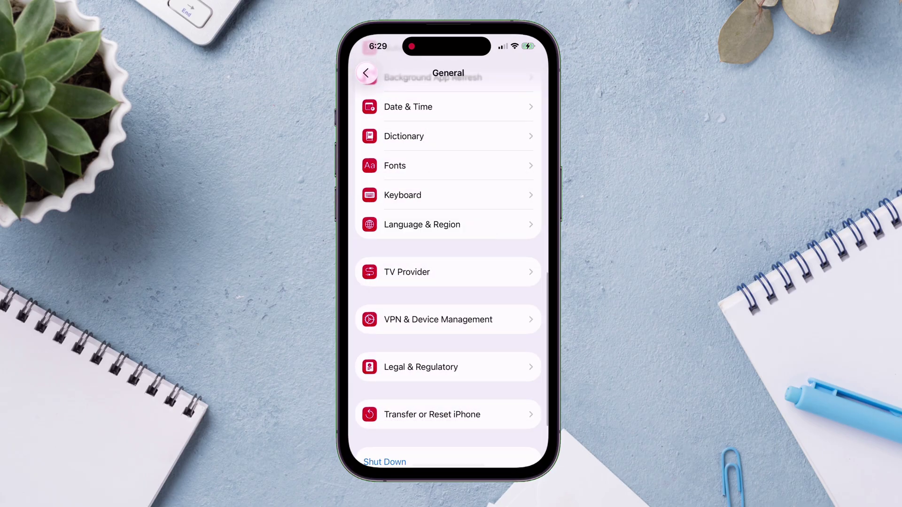
left_click_drag(448, 467, 448, 329)
left_click(377, 345)
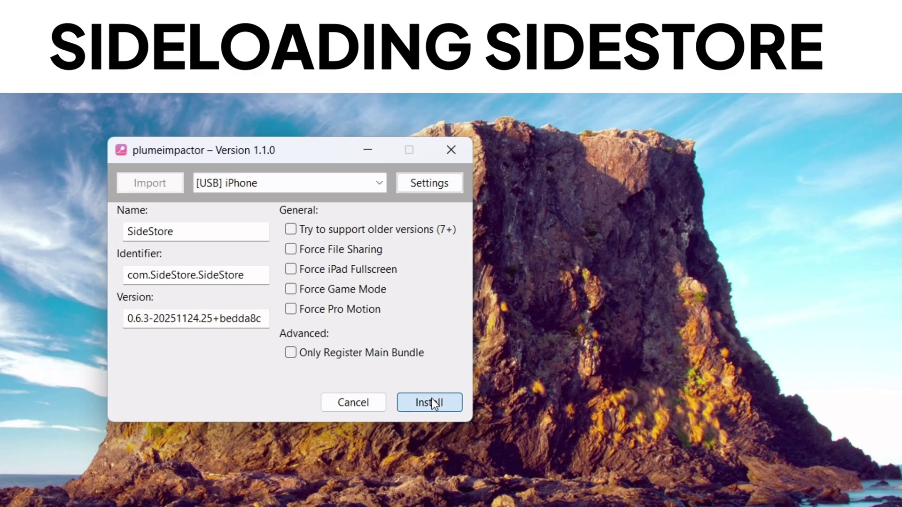
Start installing the loaded SideStore IPA onto the iPhone.
left_click(433, 402)
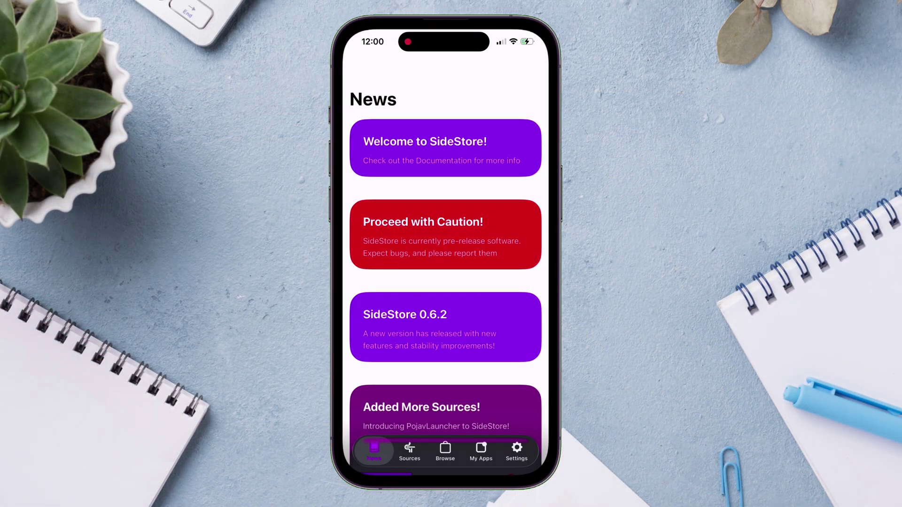
Leave SideStore through the app switcher to the home screen, then relaunch it from its icon.
scroll(445, 282, "down", 5)
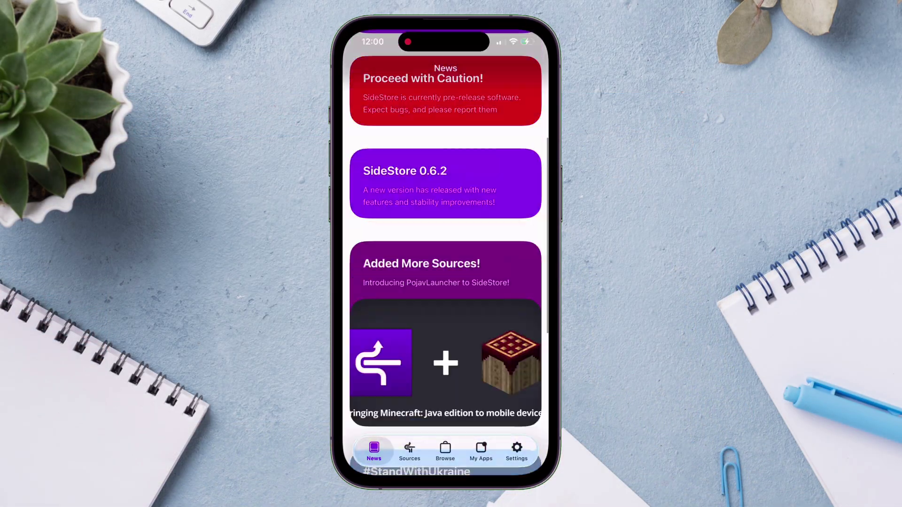
scroll(446, 282, "up", 5)
left_click_drag(446, 472, 445, 282)
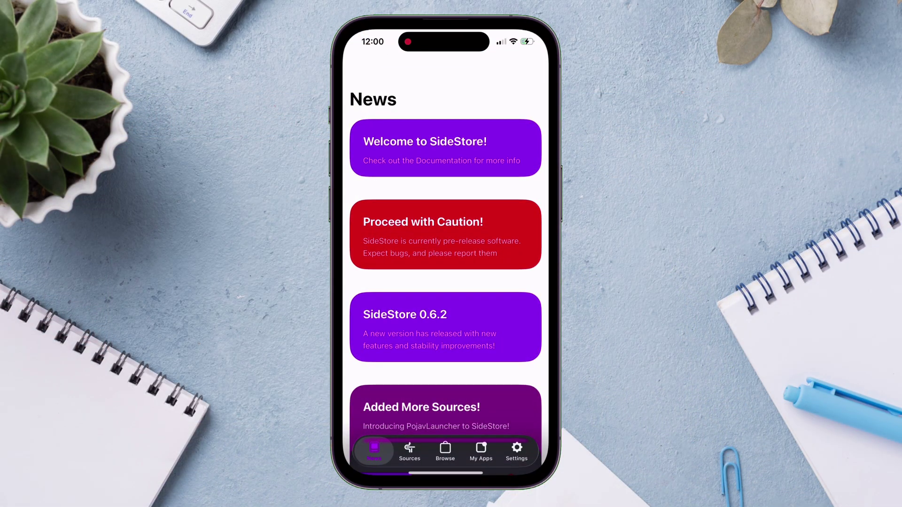
left_click_drag(446, 472, 445, 329)
left_click_drag(375, 235, 517, 235)
left_click_drag(445, 472, 445, 235)
left_click(518, 350)
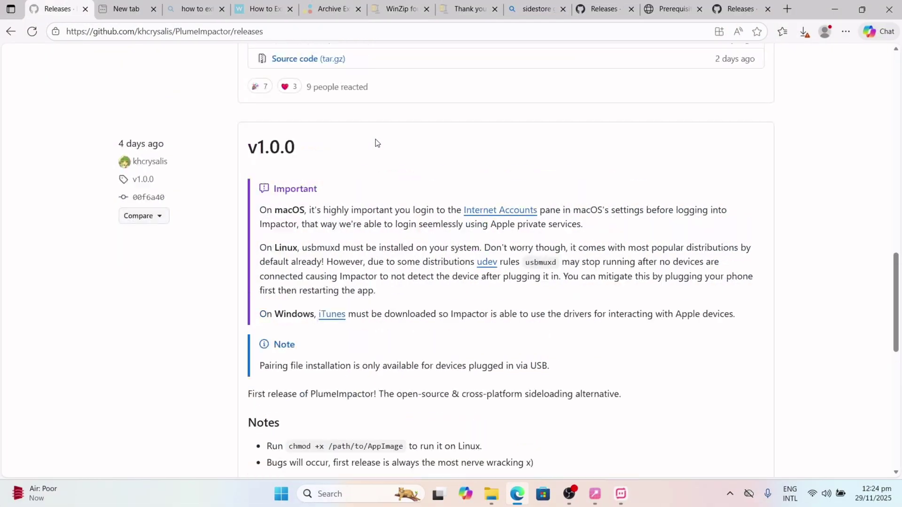
scroll(376, 139, "up", 5)
scroll(376, 139, "up", 15)
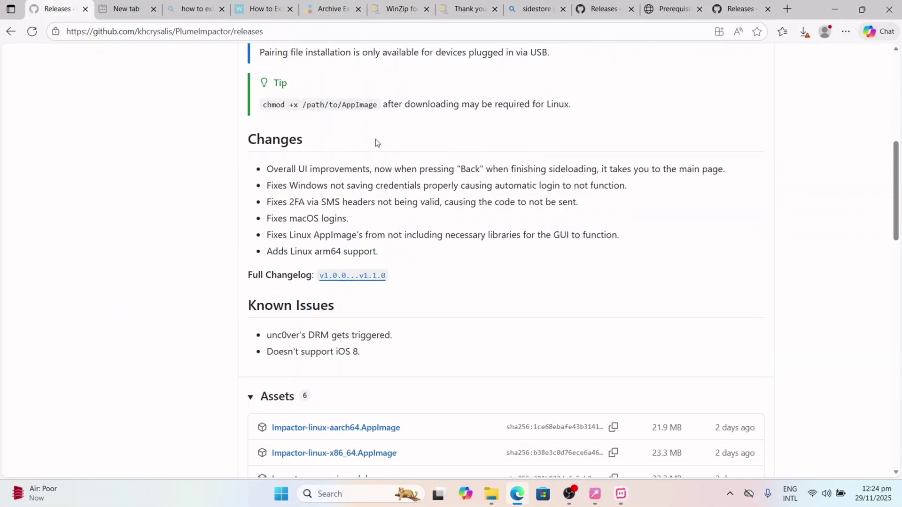